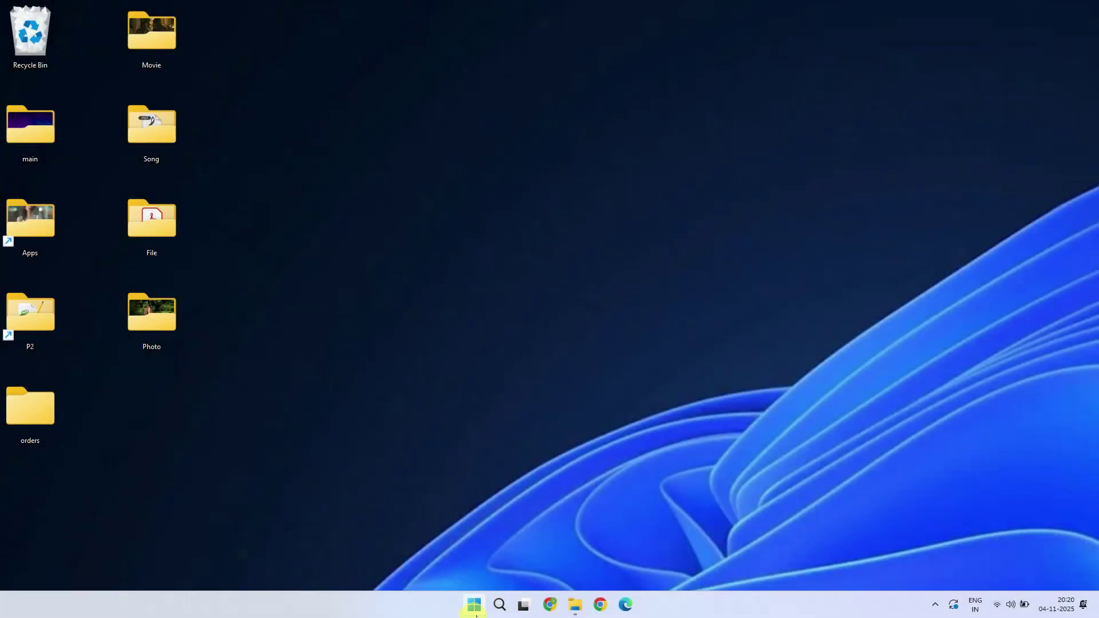
- Launch Microsoft Store, search 'apple devices' and install Apple Inc.'s Apple Devices app
click(498, 607)
text(store)
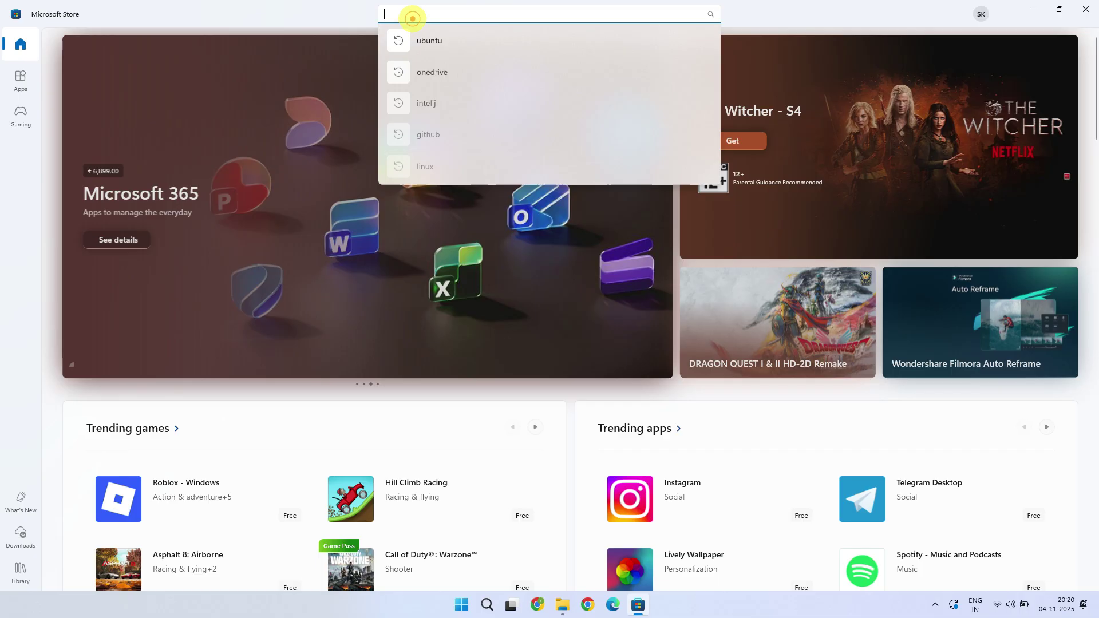
text(apple devices)
key(Return)
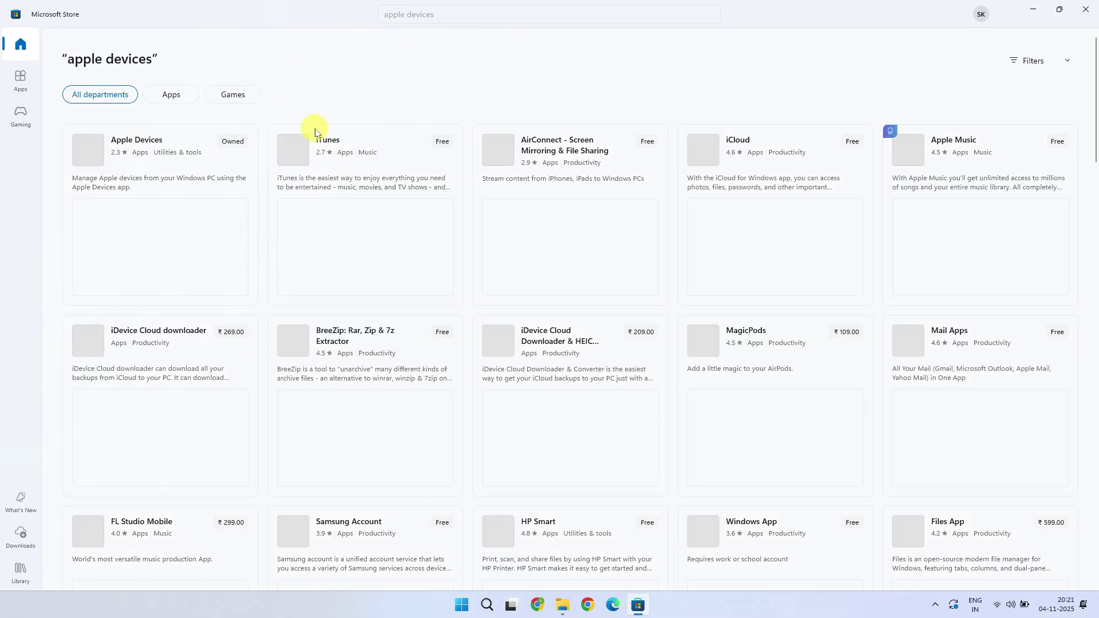
click(162, 153)
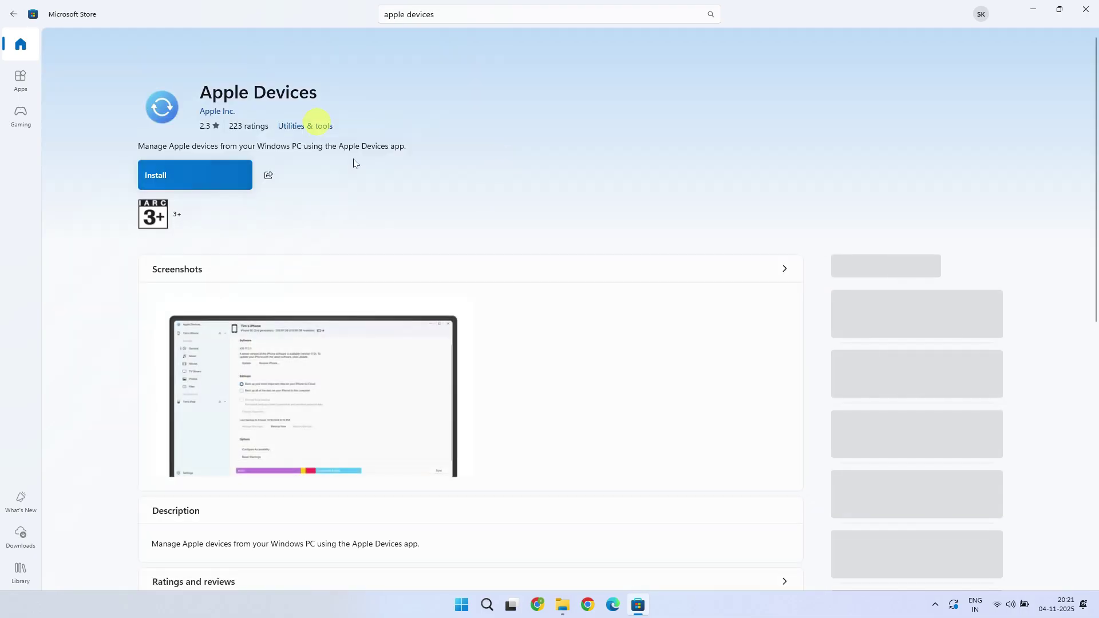
click(208, 182)
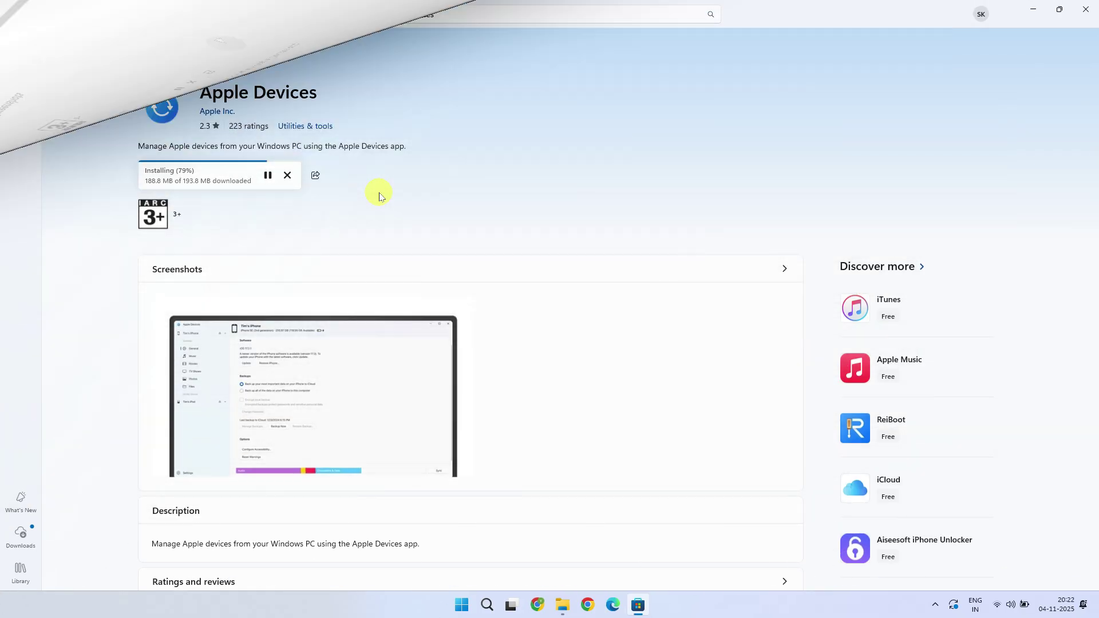
- Close Microsoft Store
click(1086, 12)
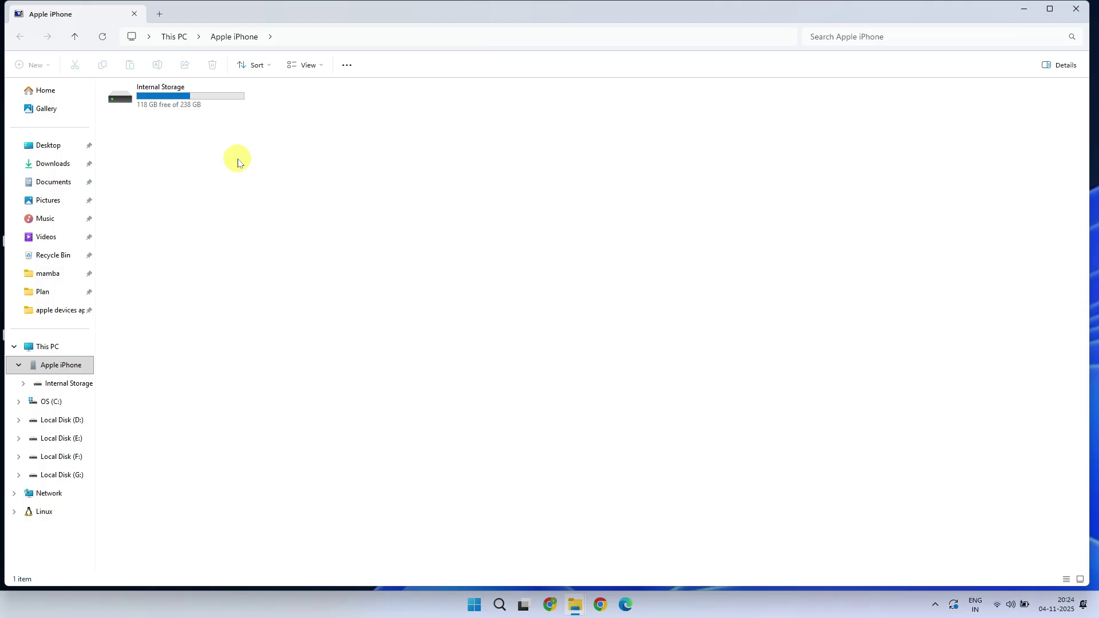
- Launch Apple Devices from Start search, accept the licence, pass the welcome screen and maximize it
click(1076, 13)
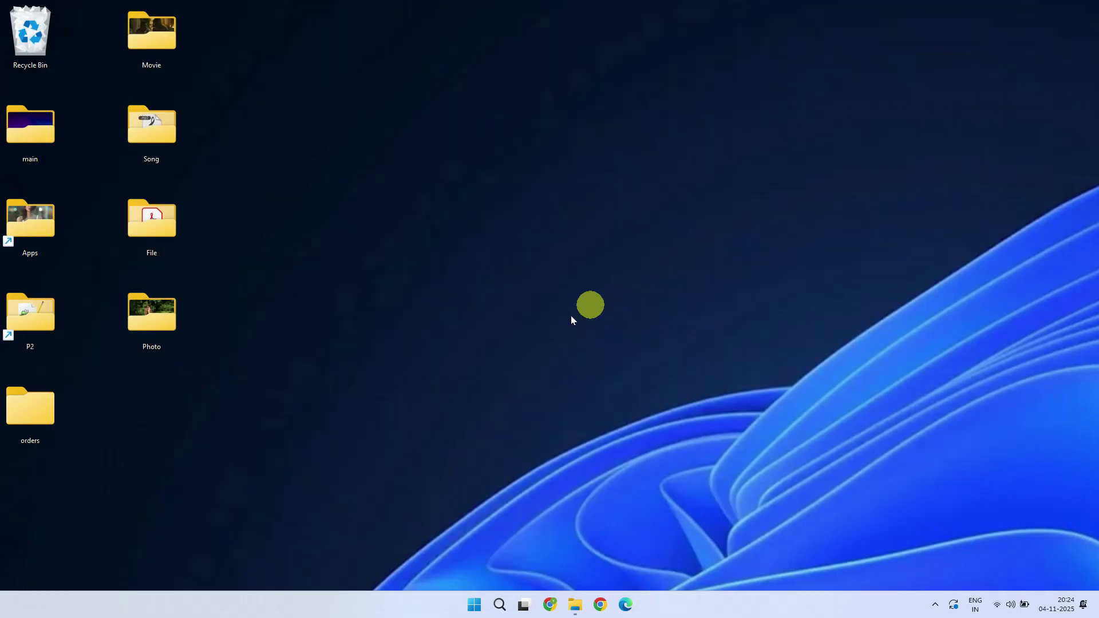
click(499, 606)
text(app)
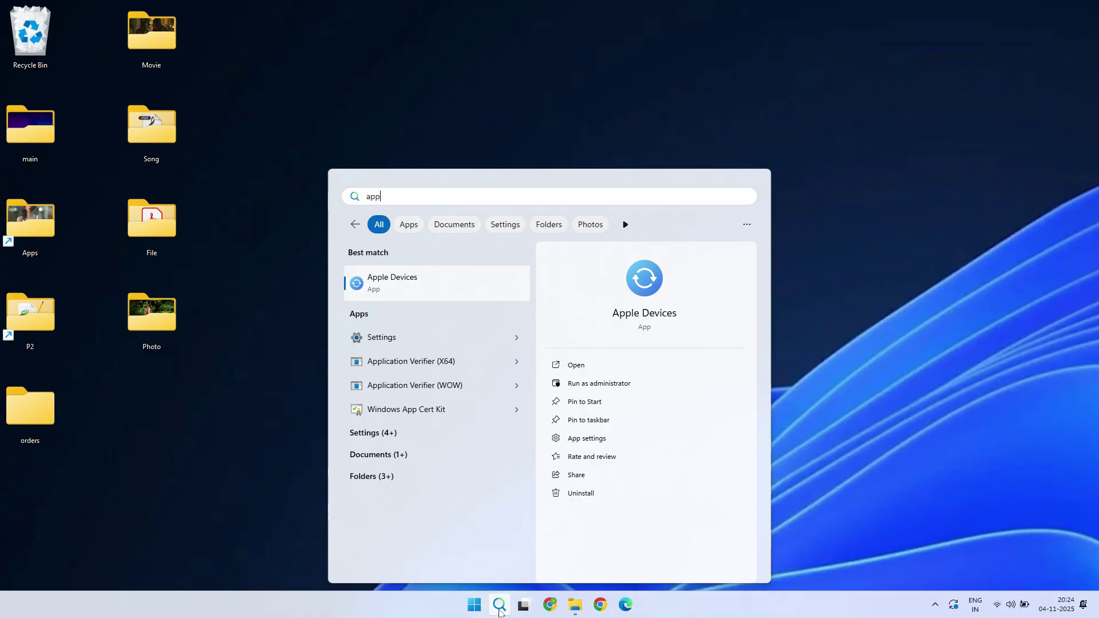
click(438, 294)
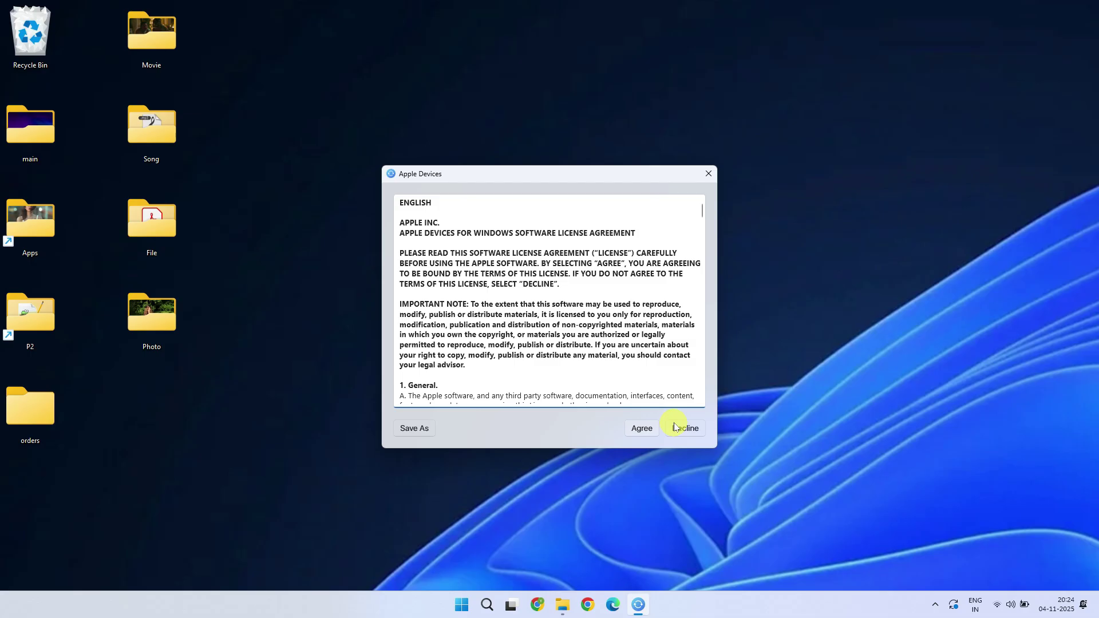
click(641, 429)
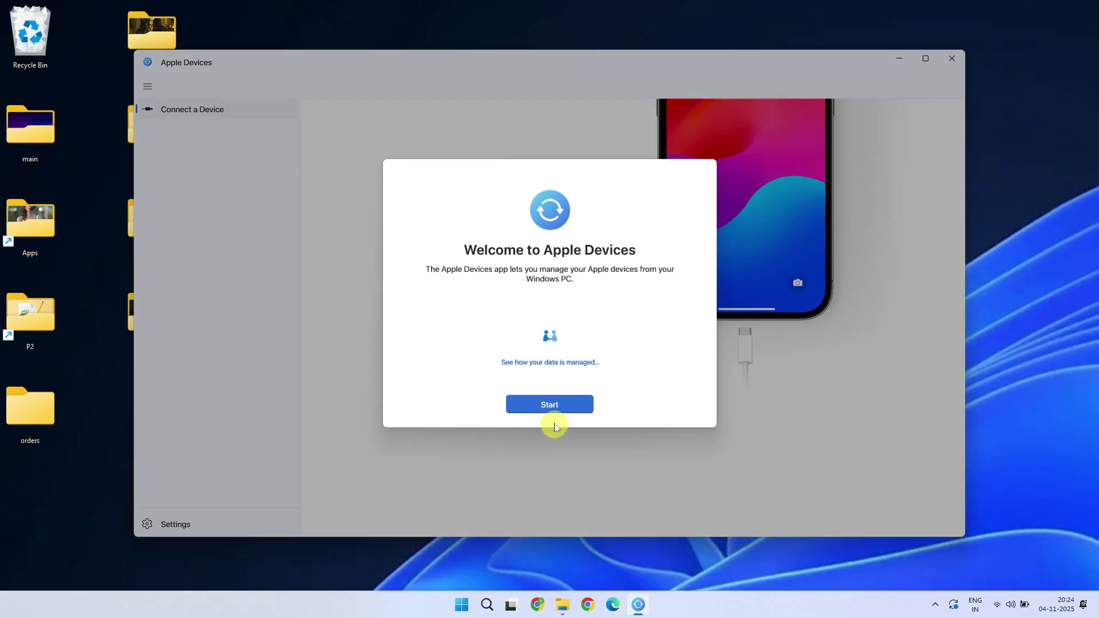
click(564, 410)
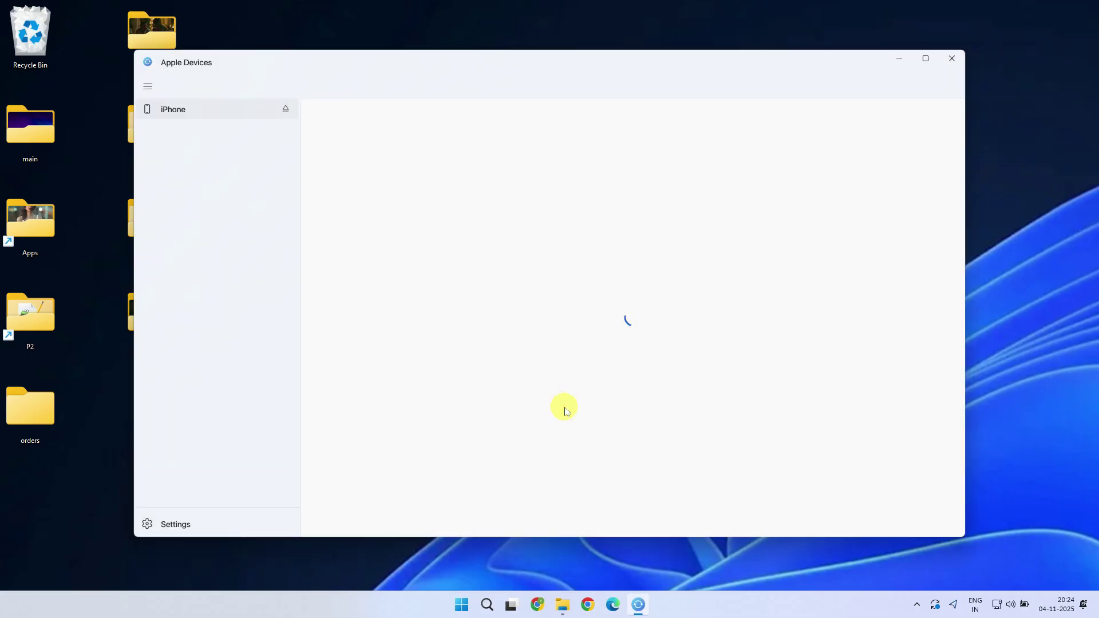
click(925, 58)
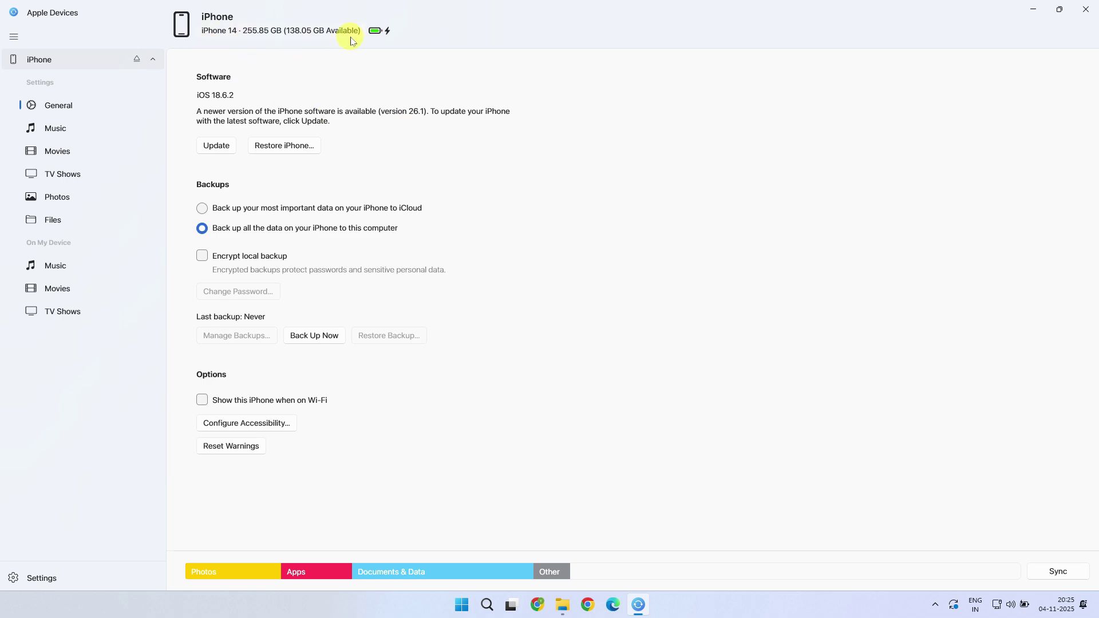
- Show the iPhone's Files page listing file-sharing apps such as Documents and VLC
click(85, 226)
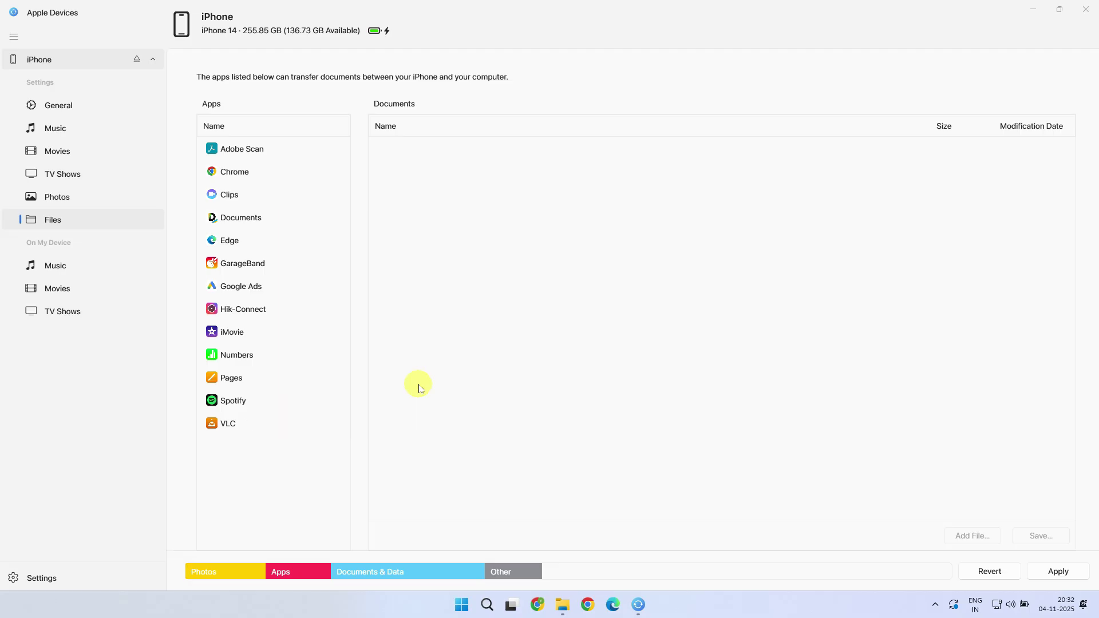
- Add Gladiator.mp4 from the Desktop's Movie folder to VLC on the iPhone
click(254, 428)
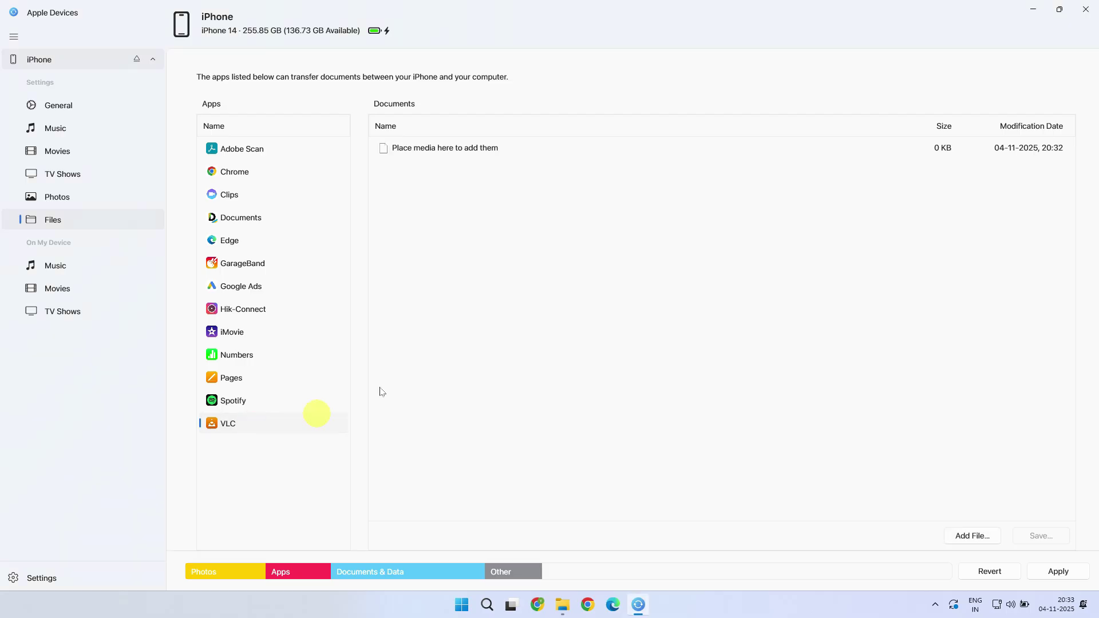
click(967, 536)
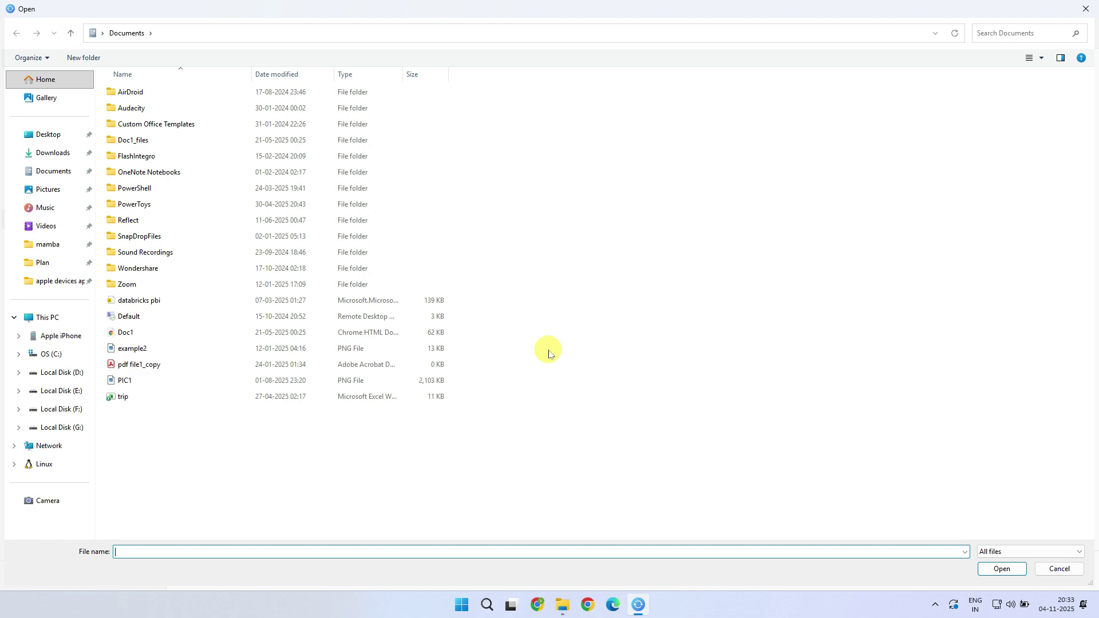
click(49, 141)
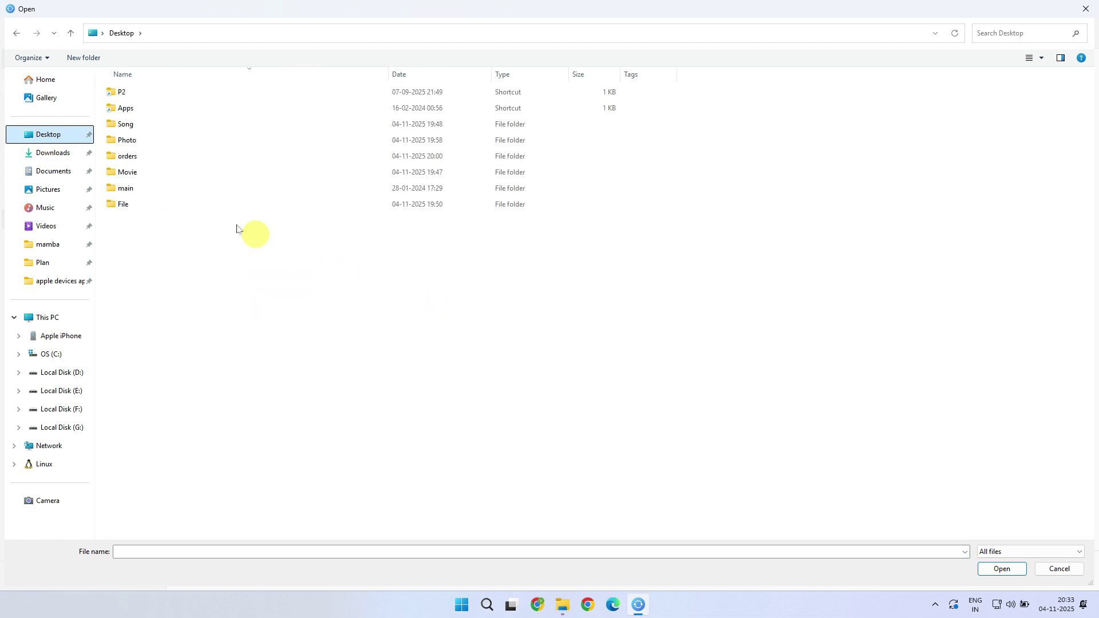
click(167, 181)
double_click(139, 172)
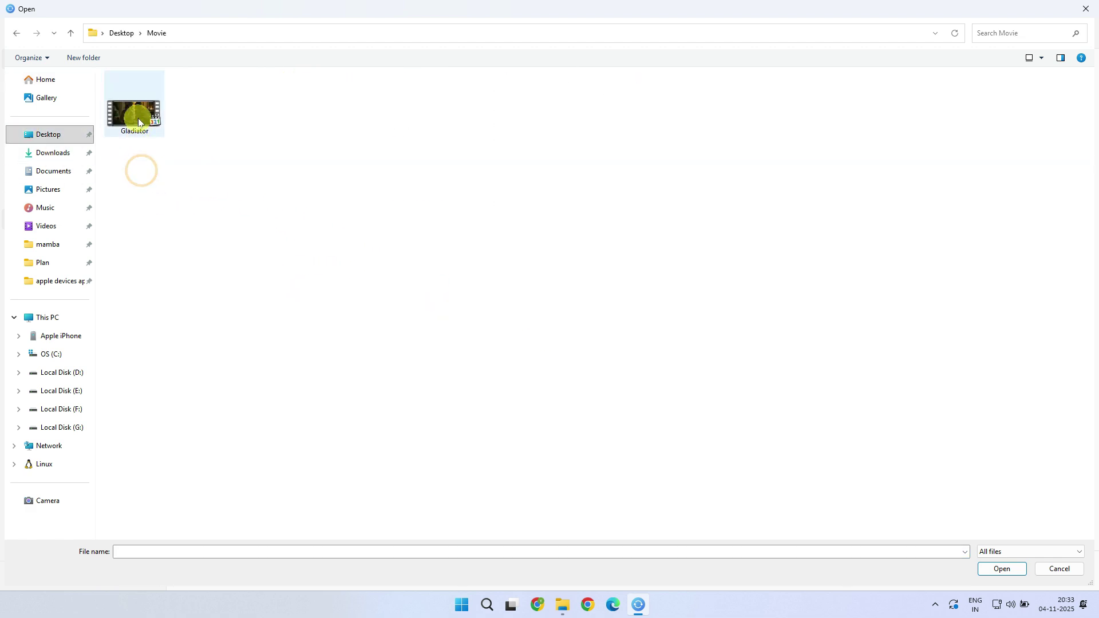
double_click(138, 118)
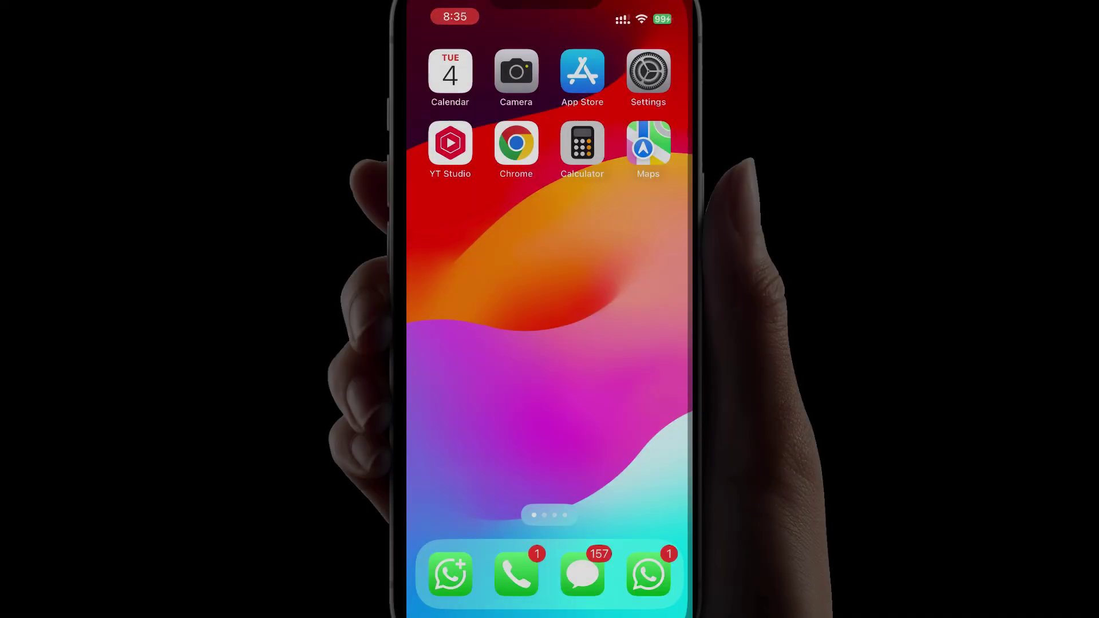
- Launch VLC on the iPhone via Spotlight search 'vlc' and play Gladiator
text(vlc)
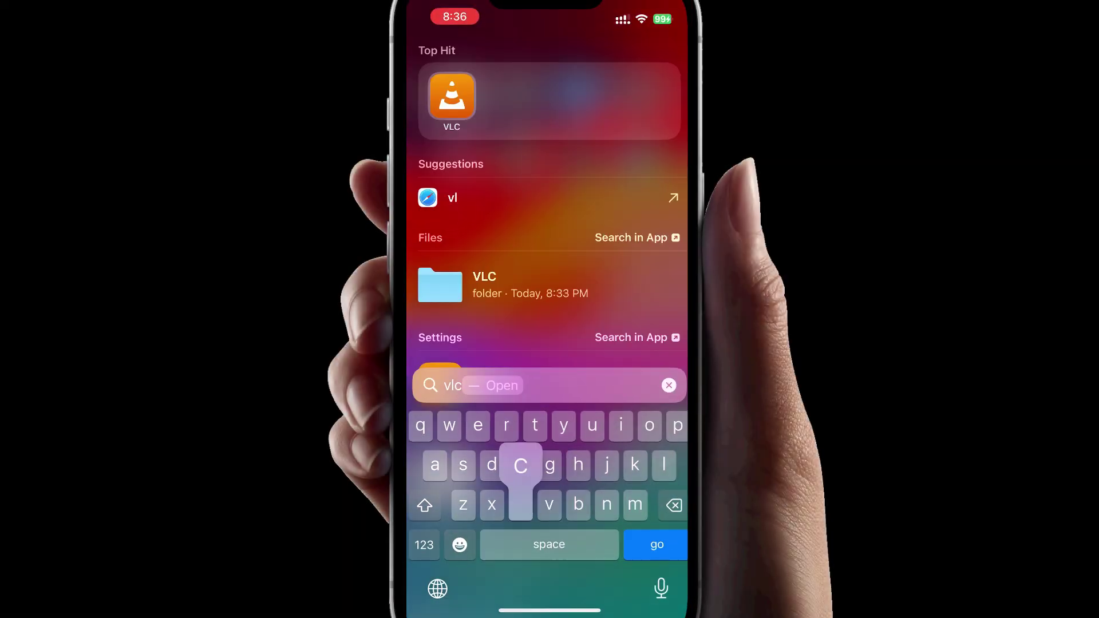
key(Return)
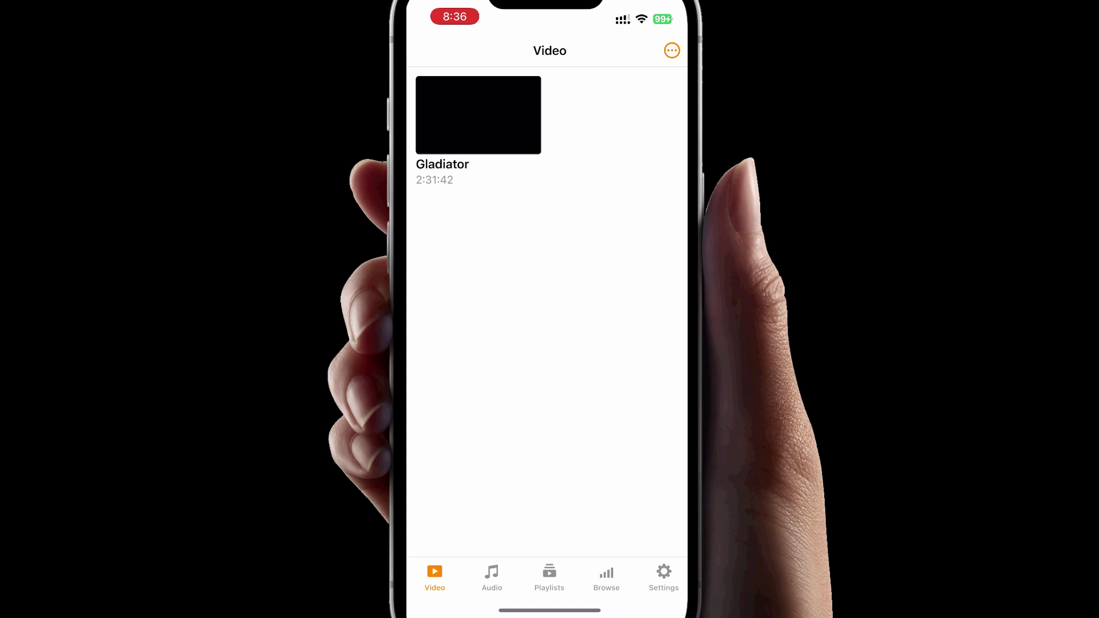
click(478, 115)
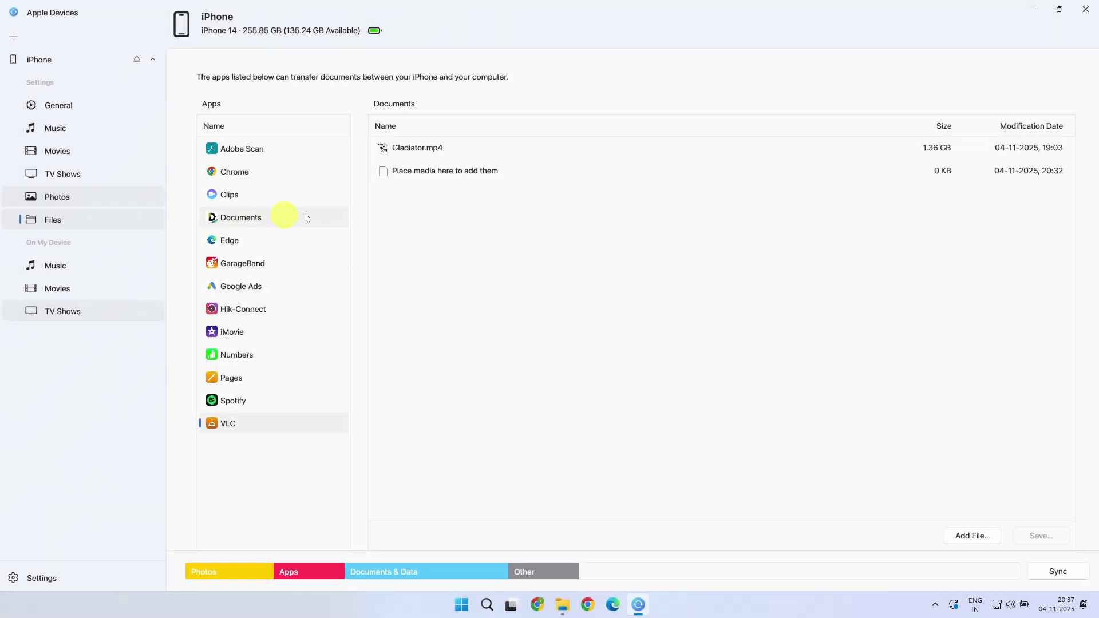
- Select the Documents app and add the PDF résumé from the Desktop's File folder
click(265, 218)
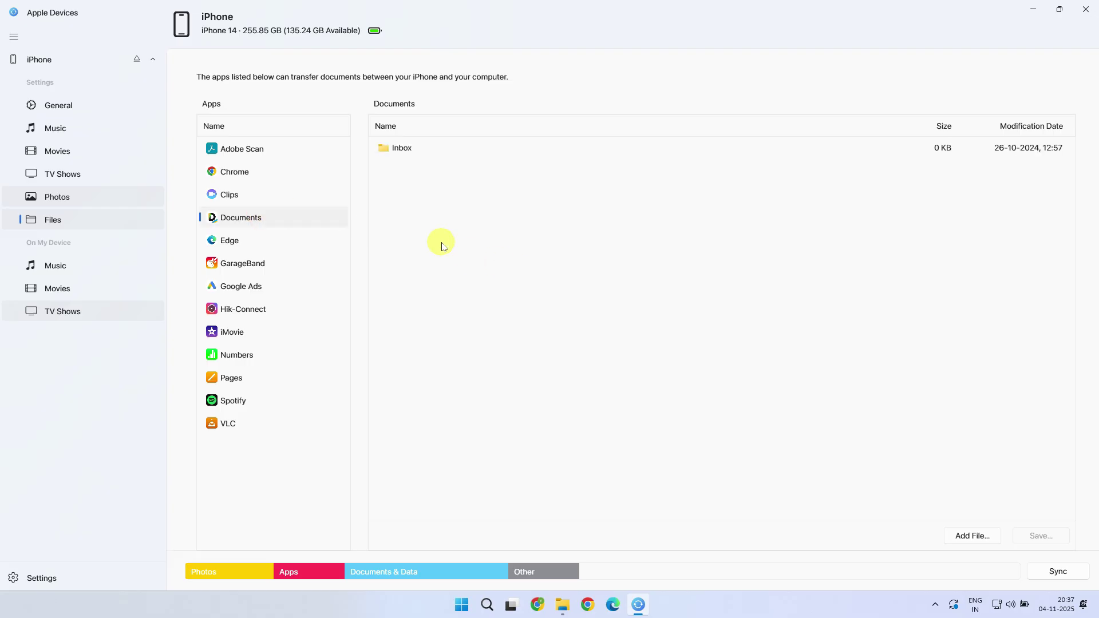
click(977, 536)
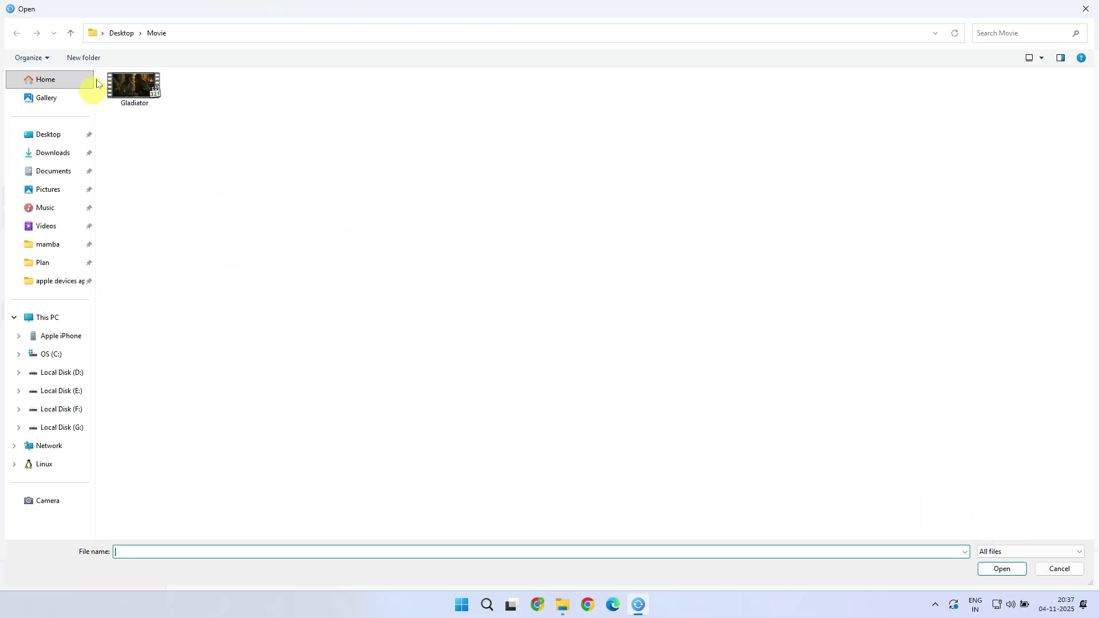
click(122, 33)
double_click(148, 207)
double_click(143, 92)
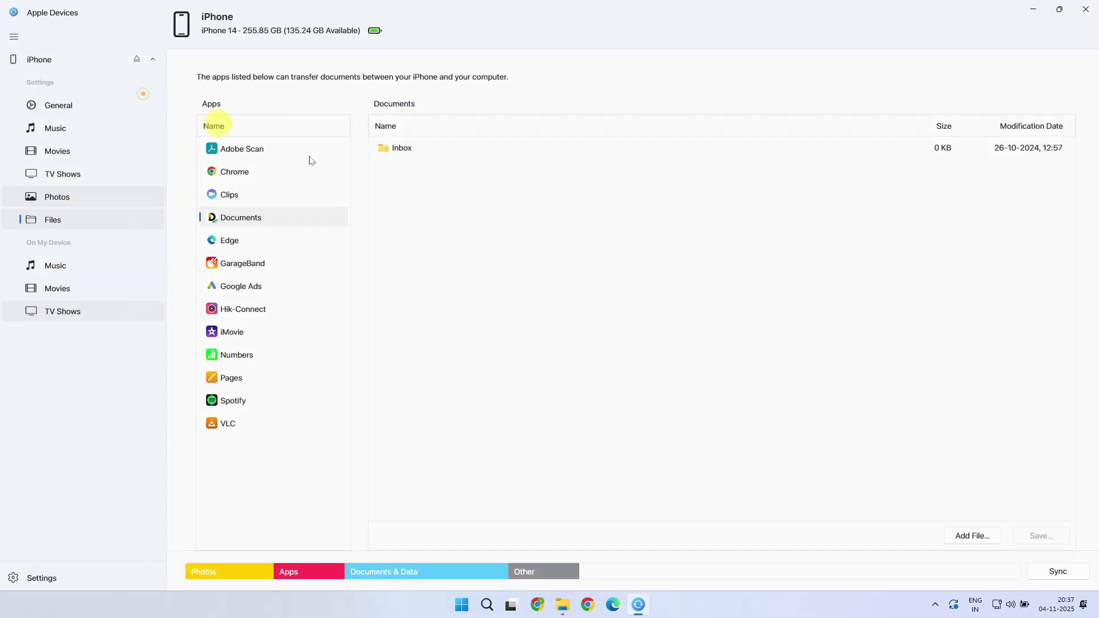
- Add the JPG photo from the Desktop's Photo folder to Documents
click(977, 535)
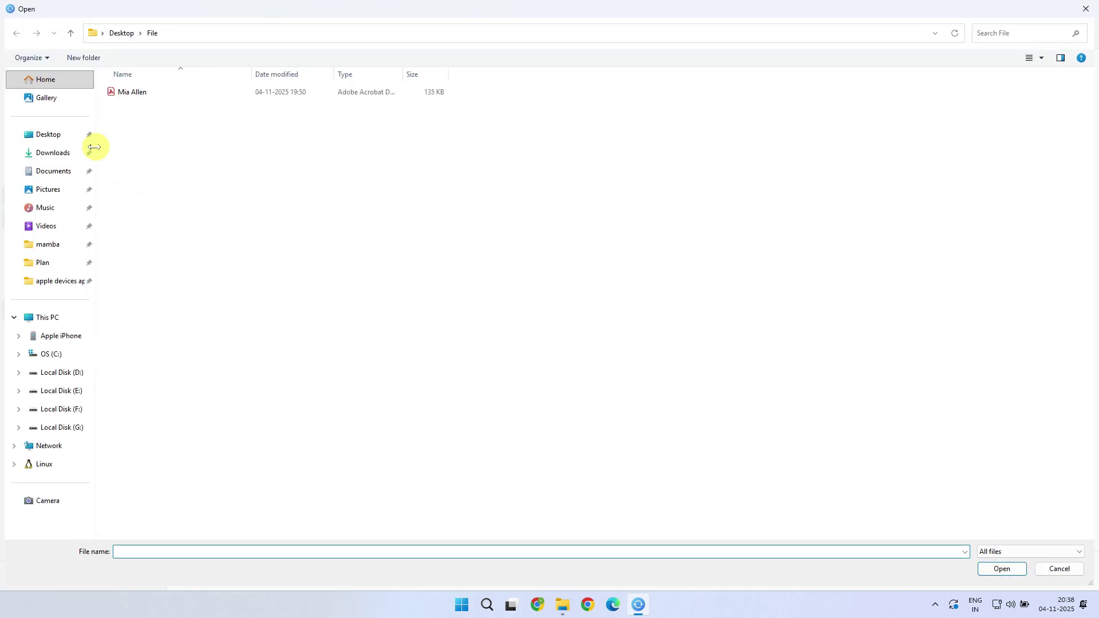
click(120, 32)
double_click(142, 141)
double_click(144, 117)
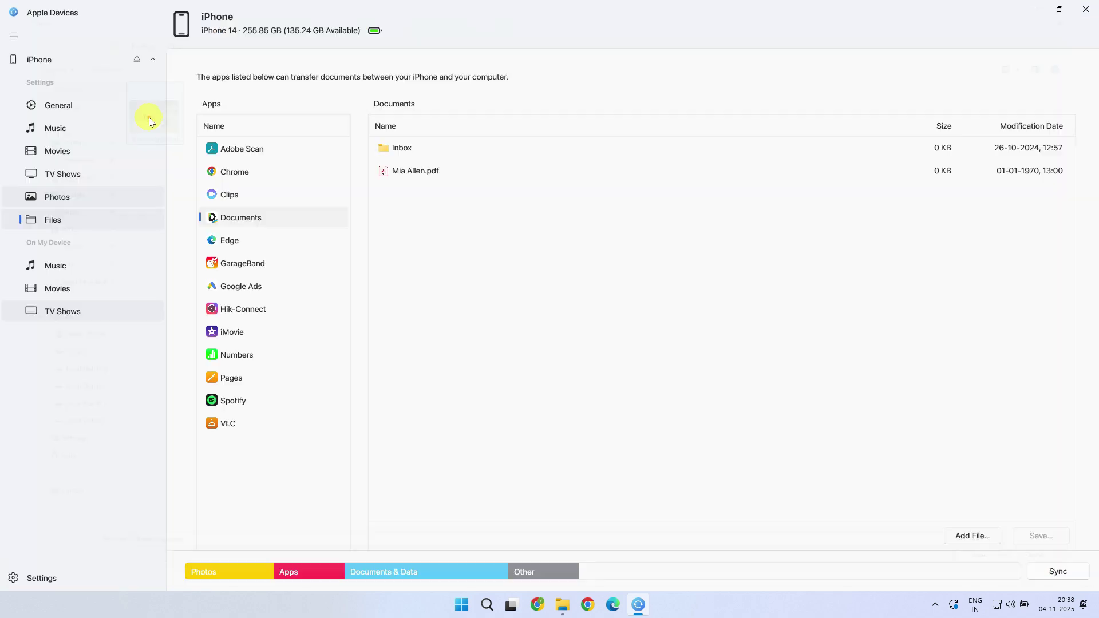
- Add the Shape of You MP3 from the Desktop's Song folder to Documents
click(972, 536)
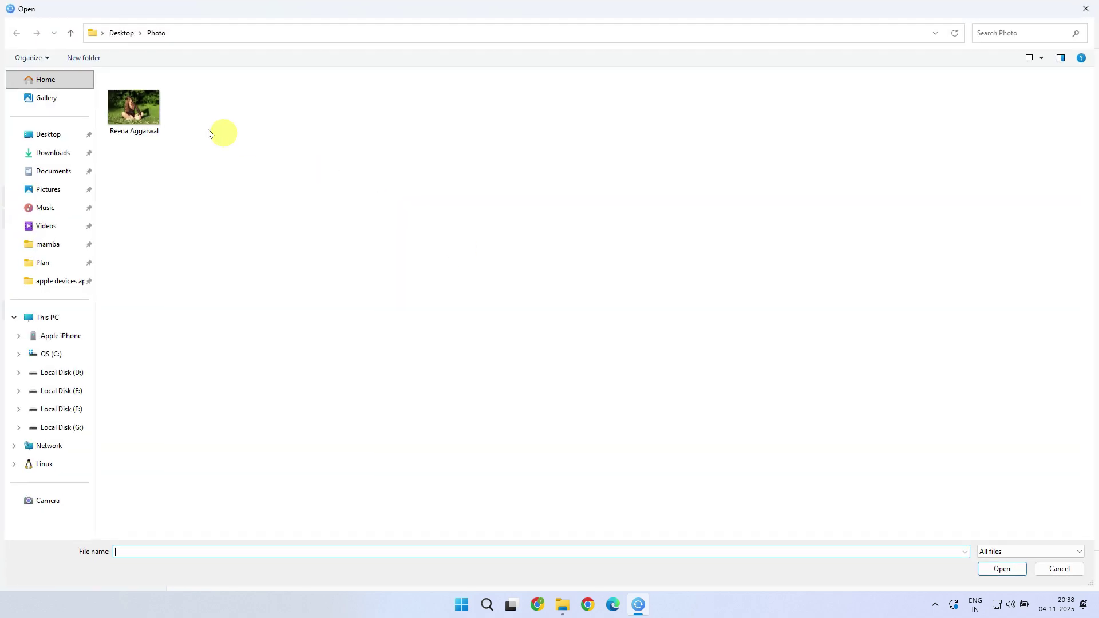
click(120, 32)
double_click(129, 123)
double_click(137, 91)
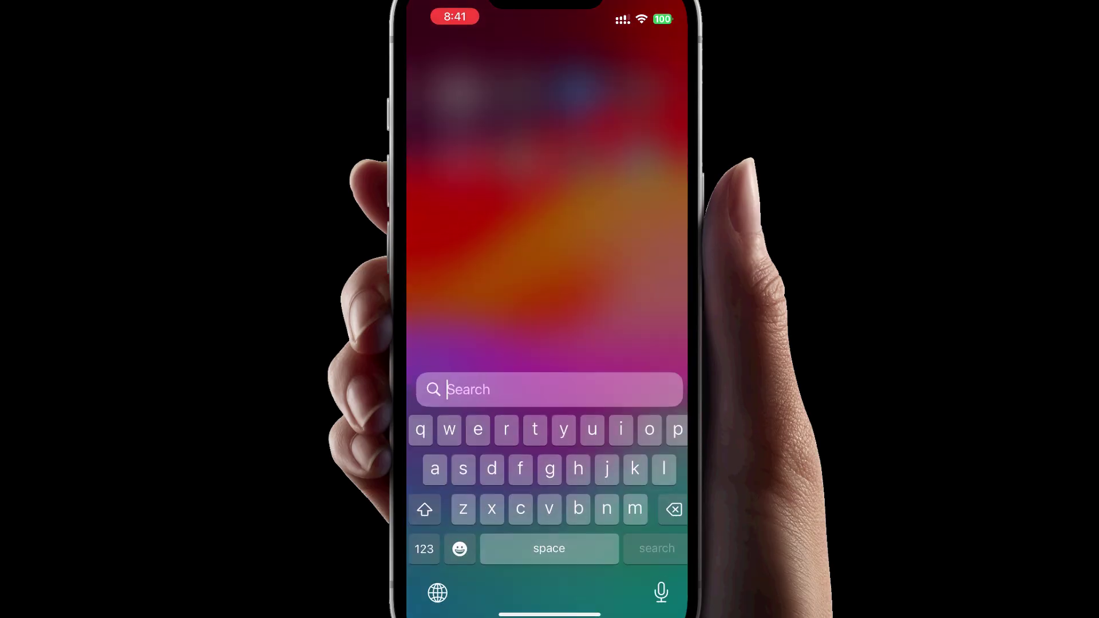
- Open Documents via Spotlight 'doc' and preview the imported PDF and photo in Cable Imports
text(doc)
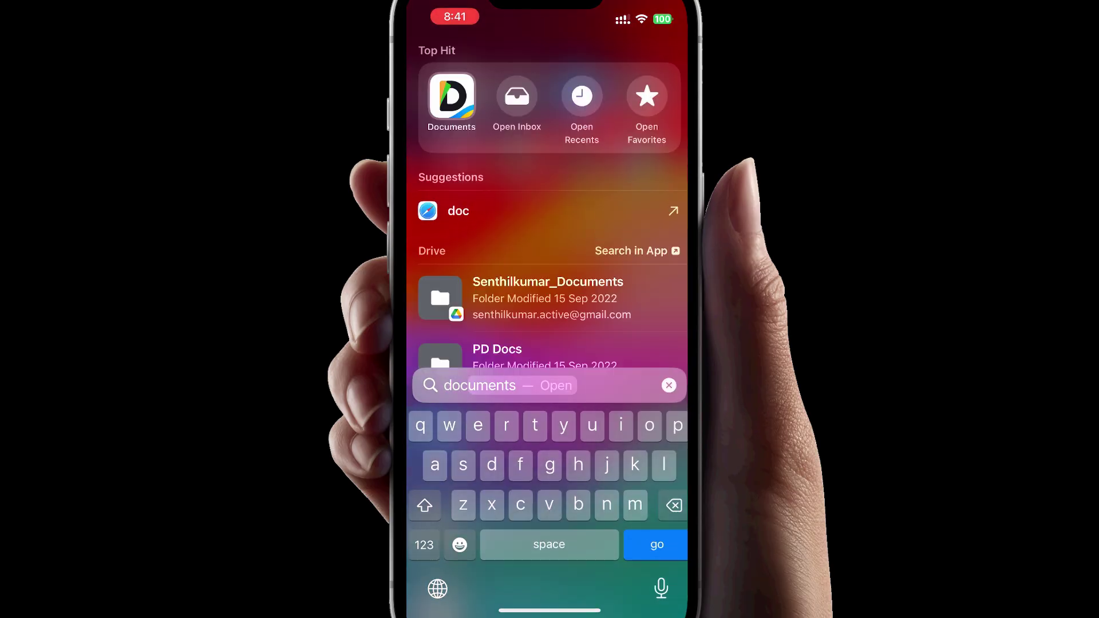
key(Return)
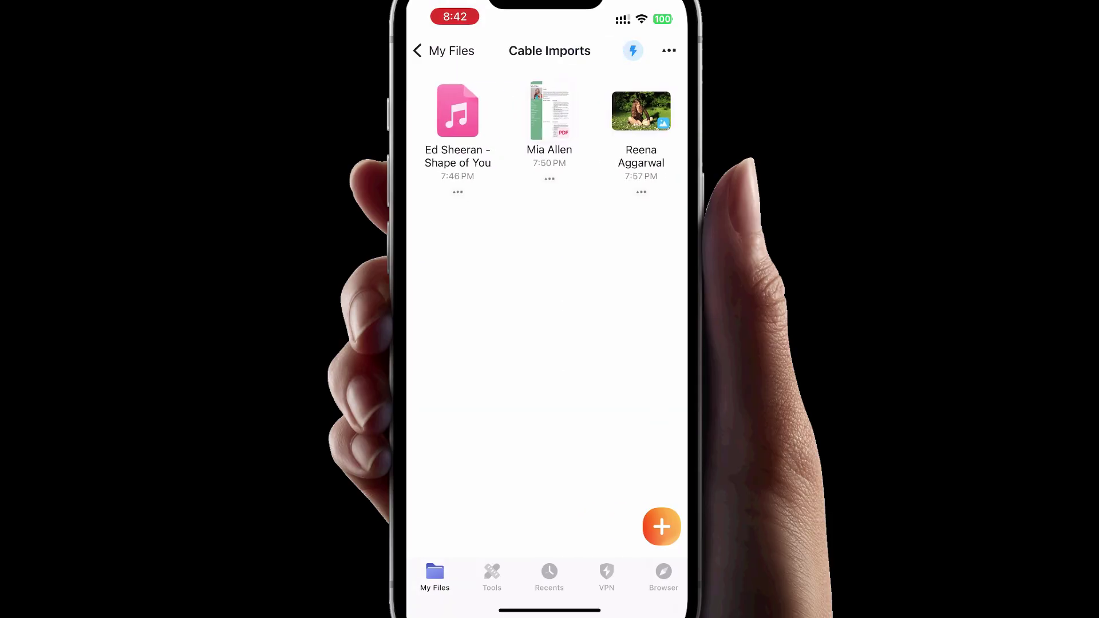
click(549, 112)
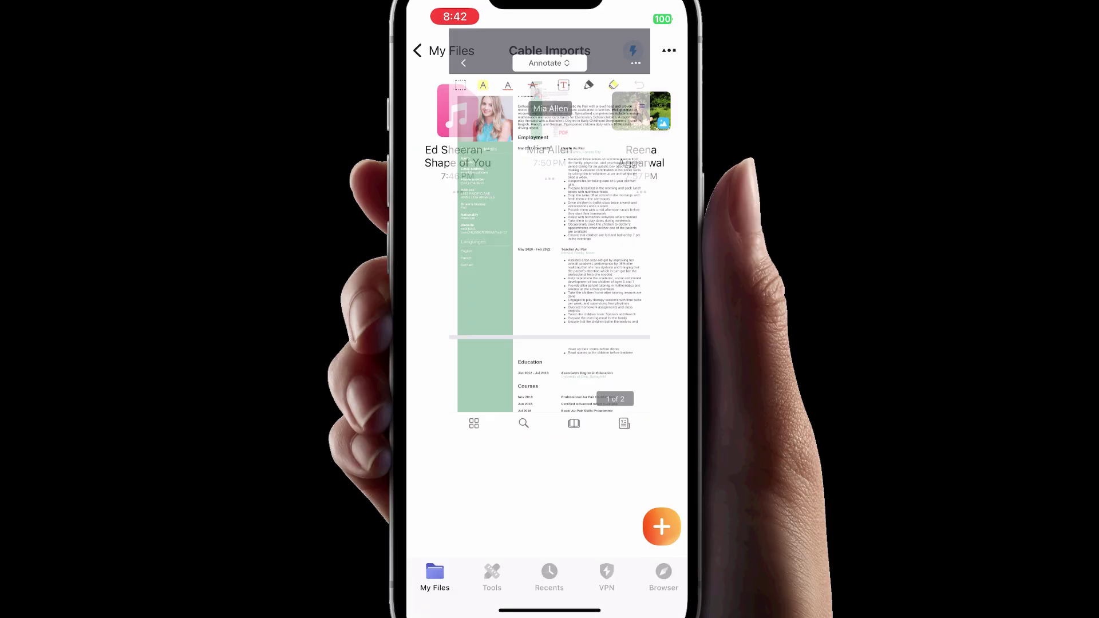
click(641, 111)
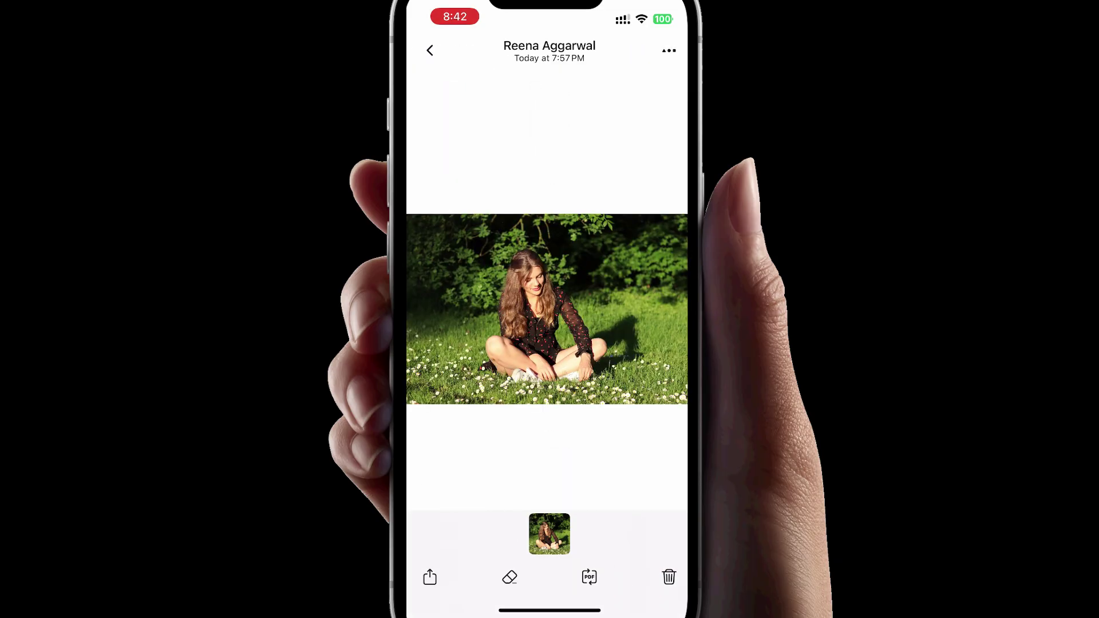
click(430, 51)
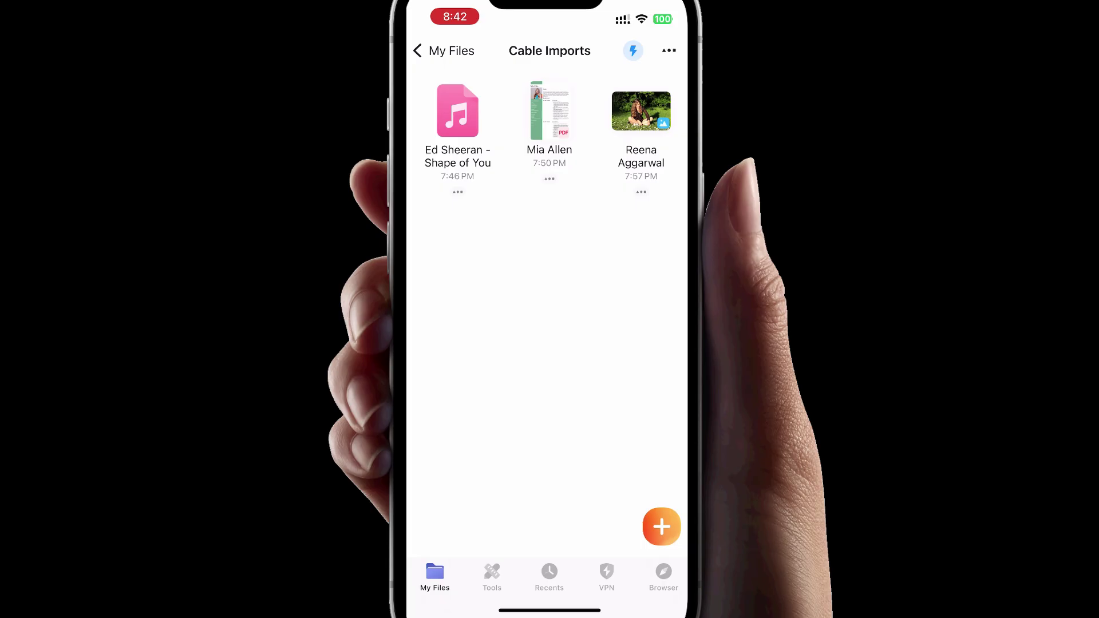
- Open the share sheet for the Shape of You MP3 and scroll through its app row
click(458, 191)
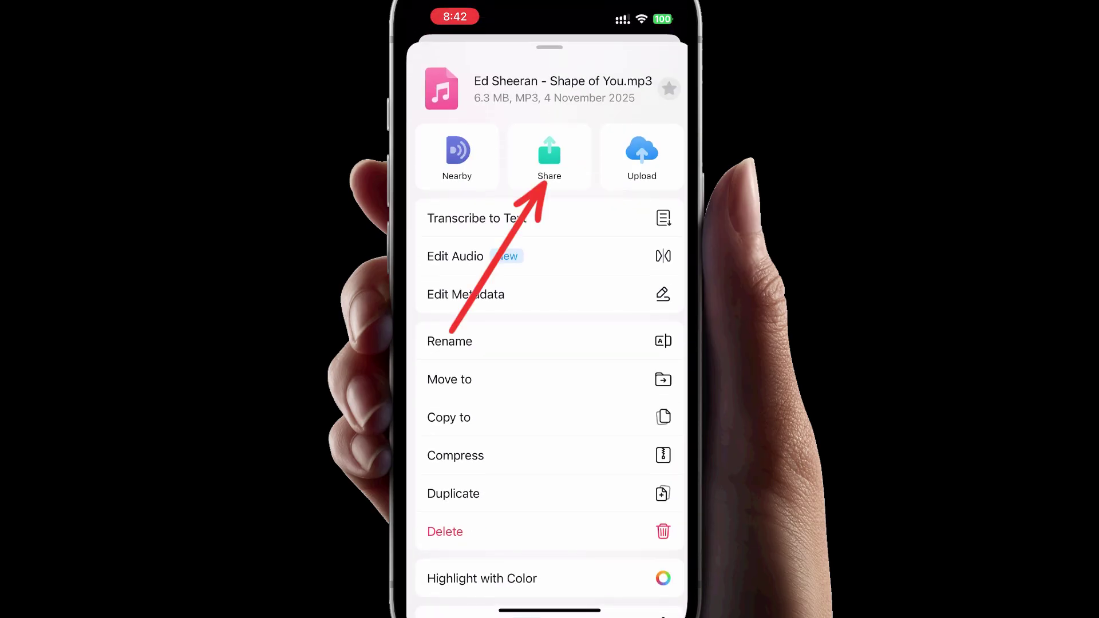
click(549, 154)
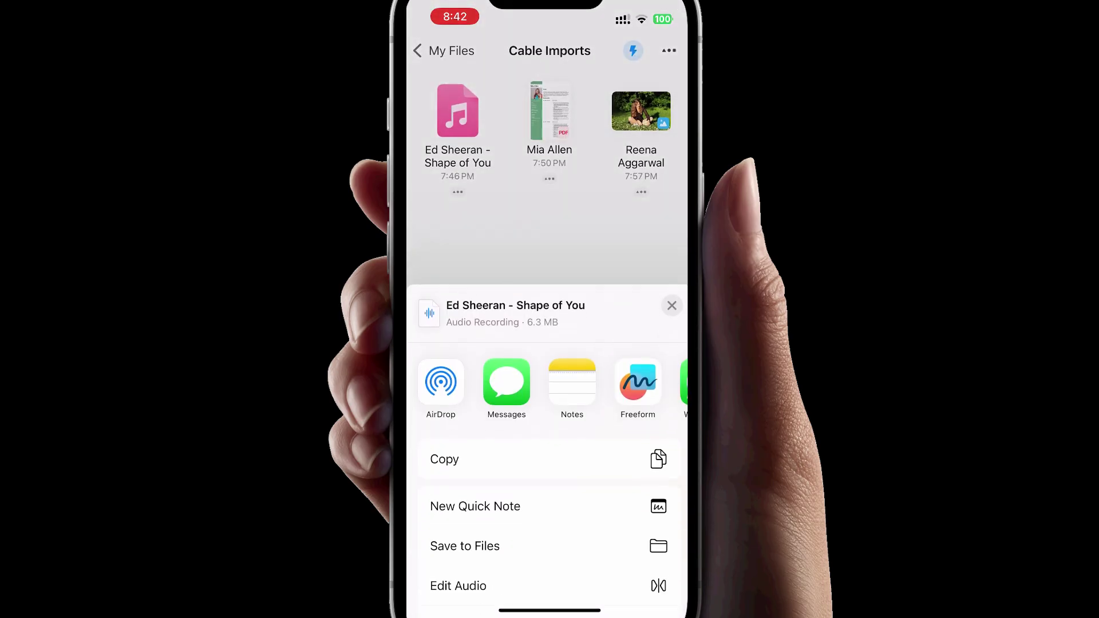
drag(630, 382, 658, 383)
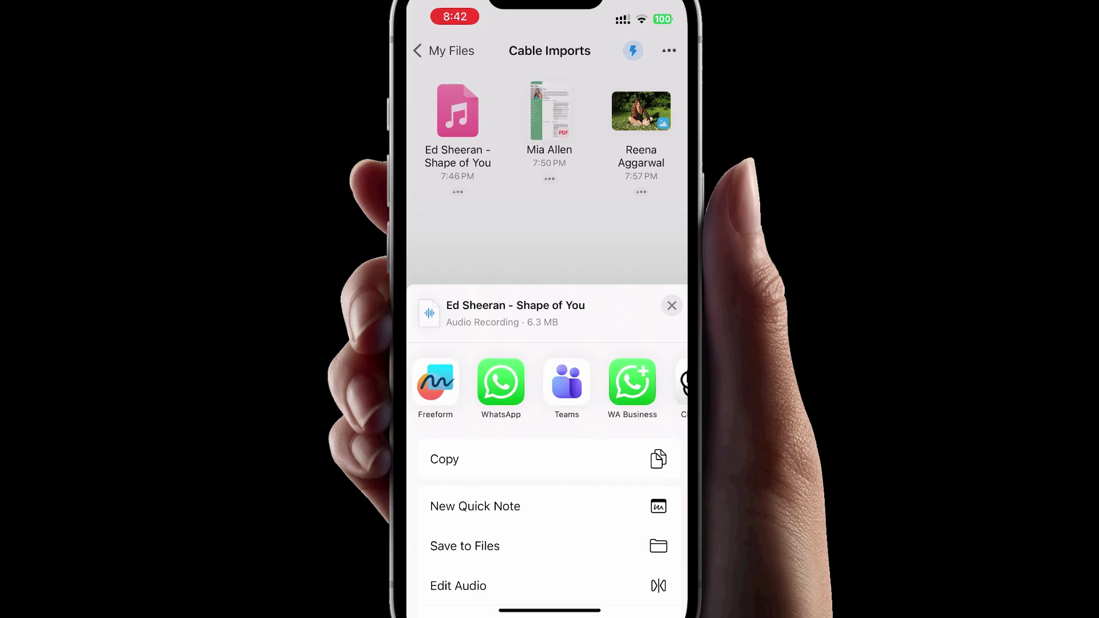